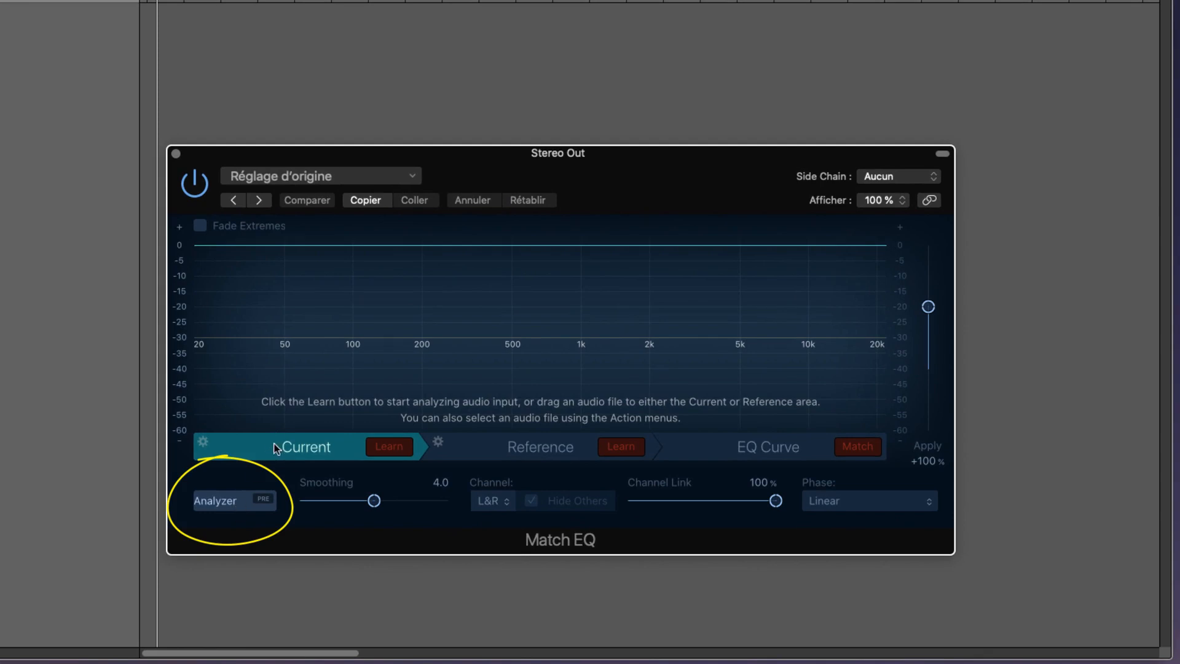
Examine the Match EQ's analyzer Pre/Post setting and its Channel and Phase options, leaving Pre, L&R and Linear selected
click(265, 500)
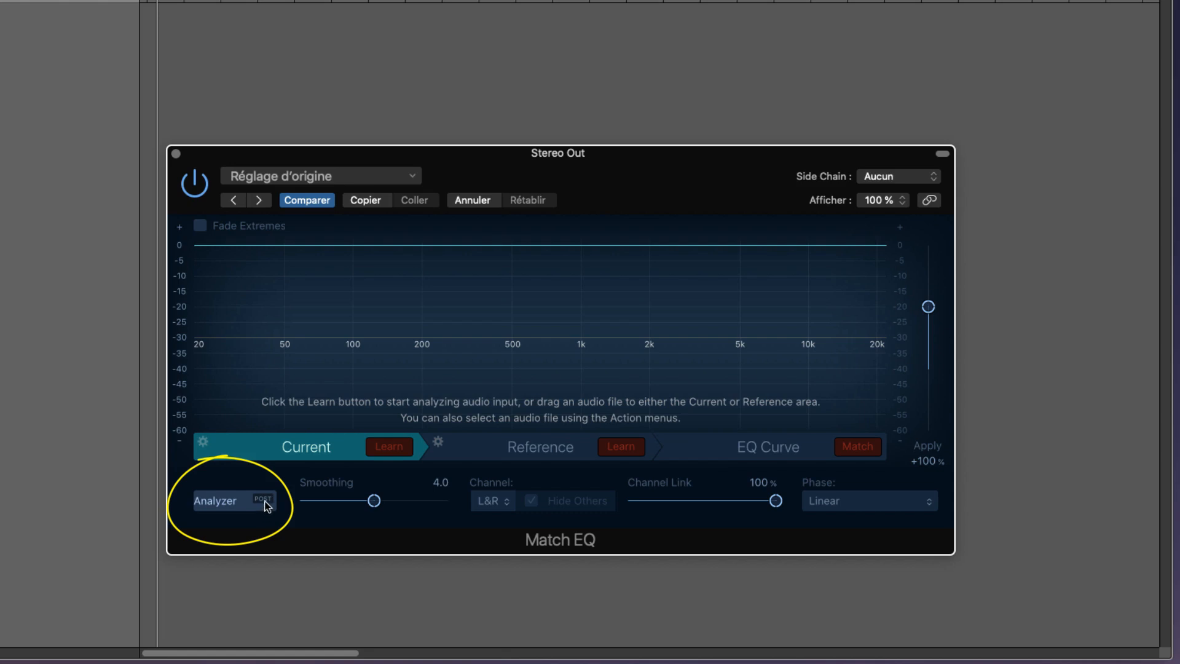
click(264, 500)
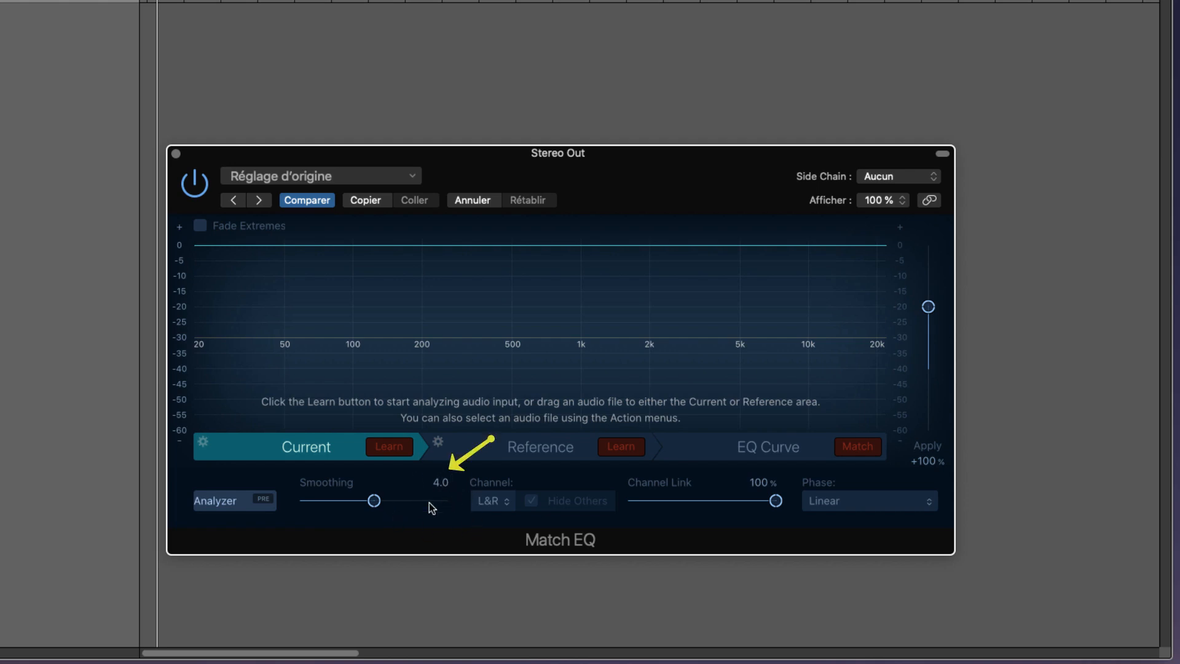
click(508, 503)
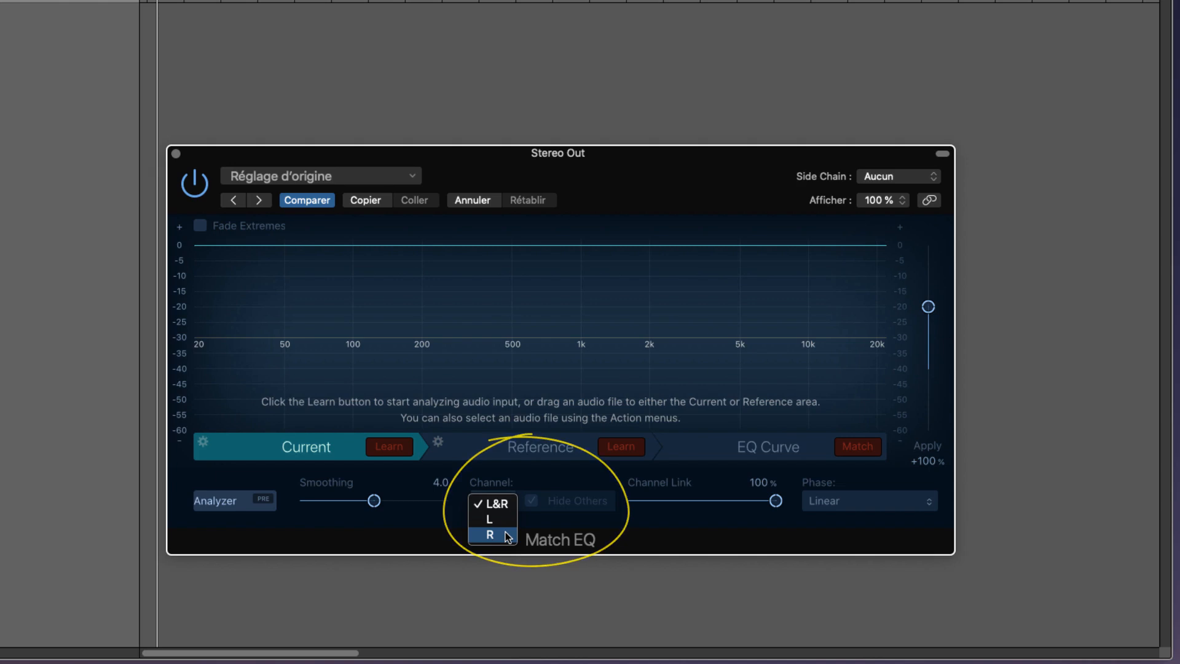
click(559, 482)
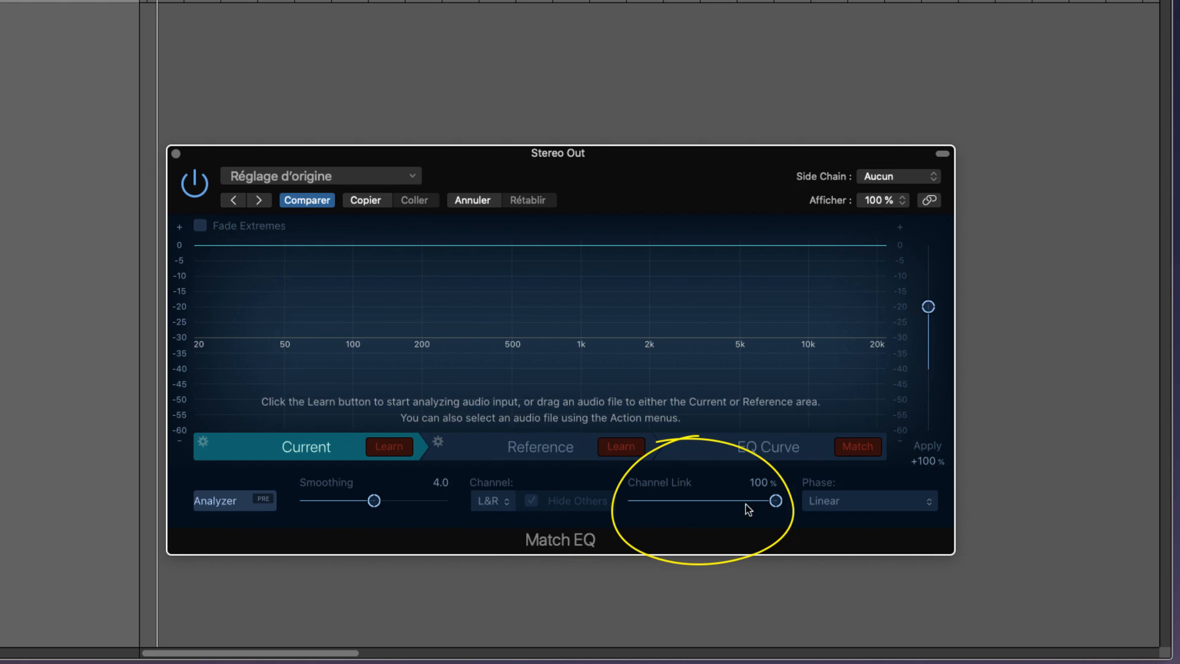
click(867, 506)
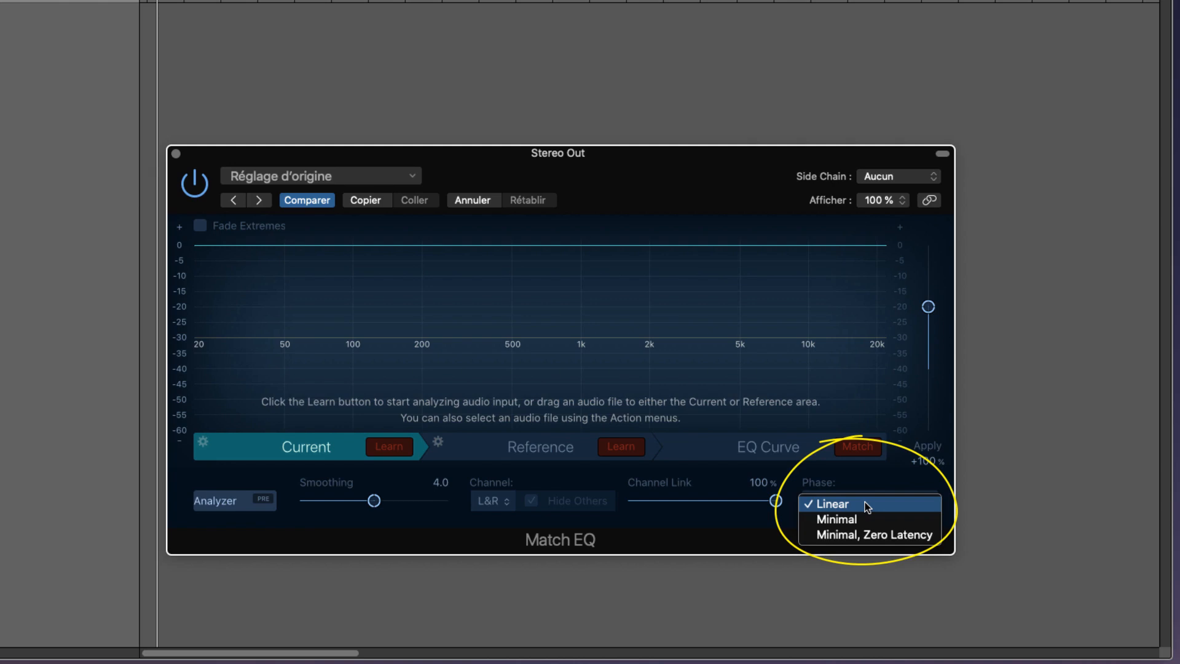
click(878, 478)
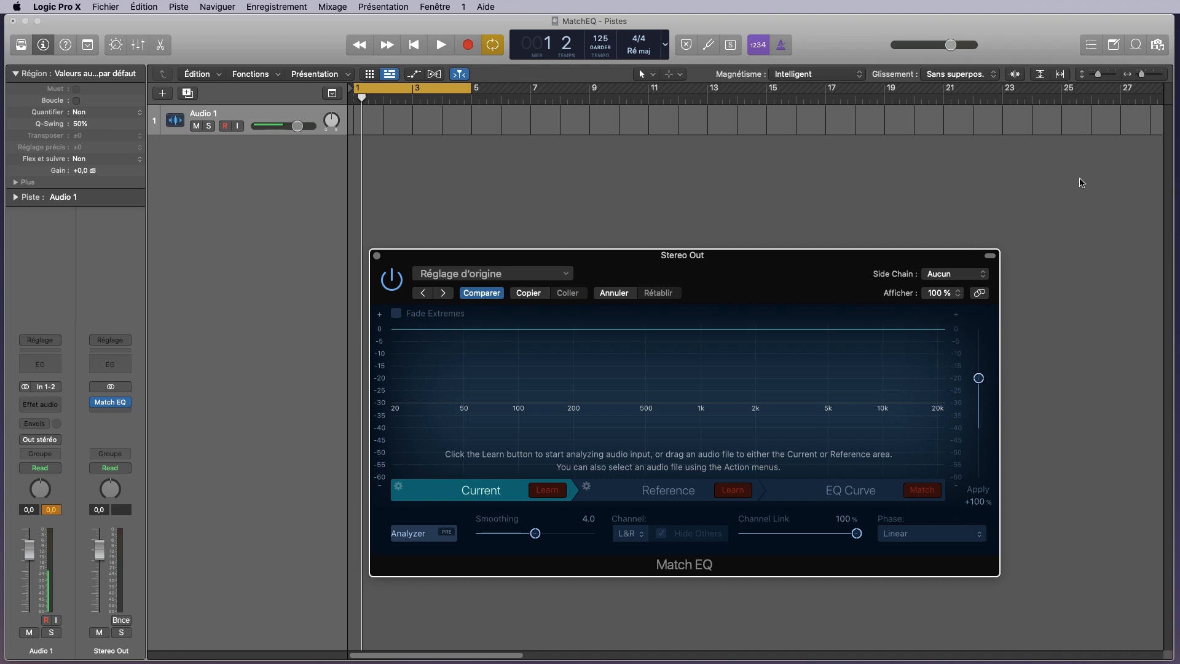
Place the Electro house Apple Loop "Quiet Refrain Layers 01" on the audio track at bar 1
click(1136, 44)
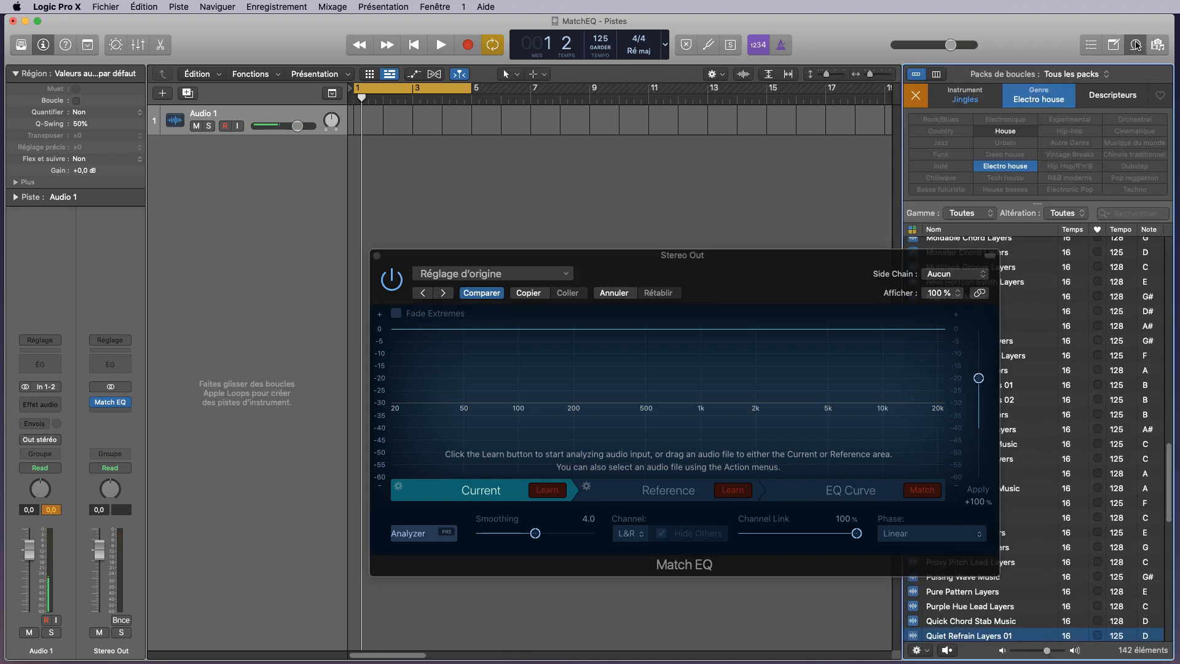
drag(837, 266, 666, 297)
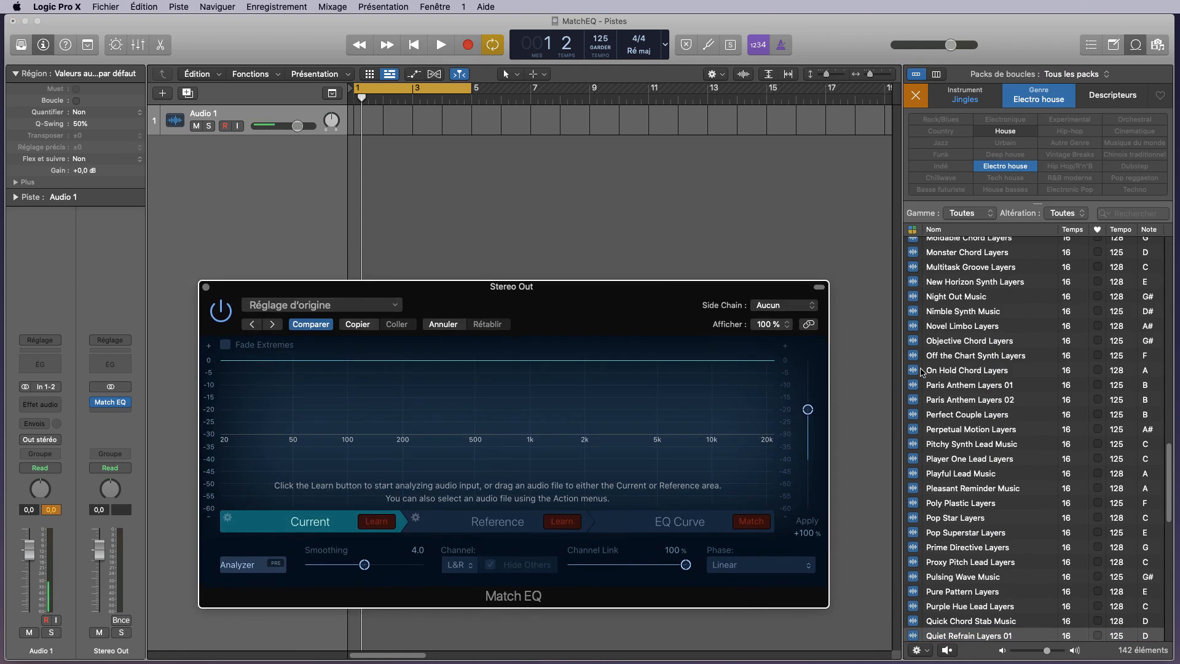
click(1171, 465)
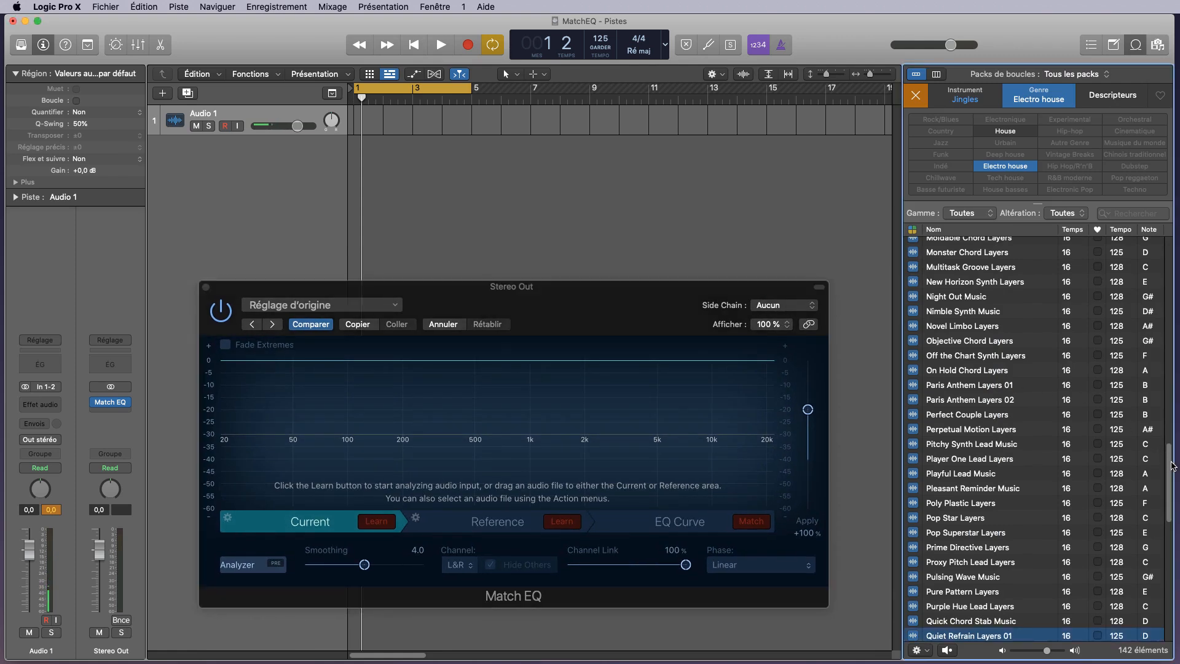
drag(1172, 465, 1172, 515)
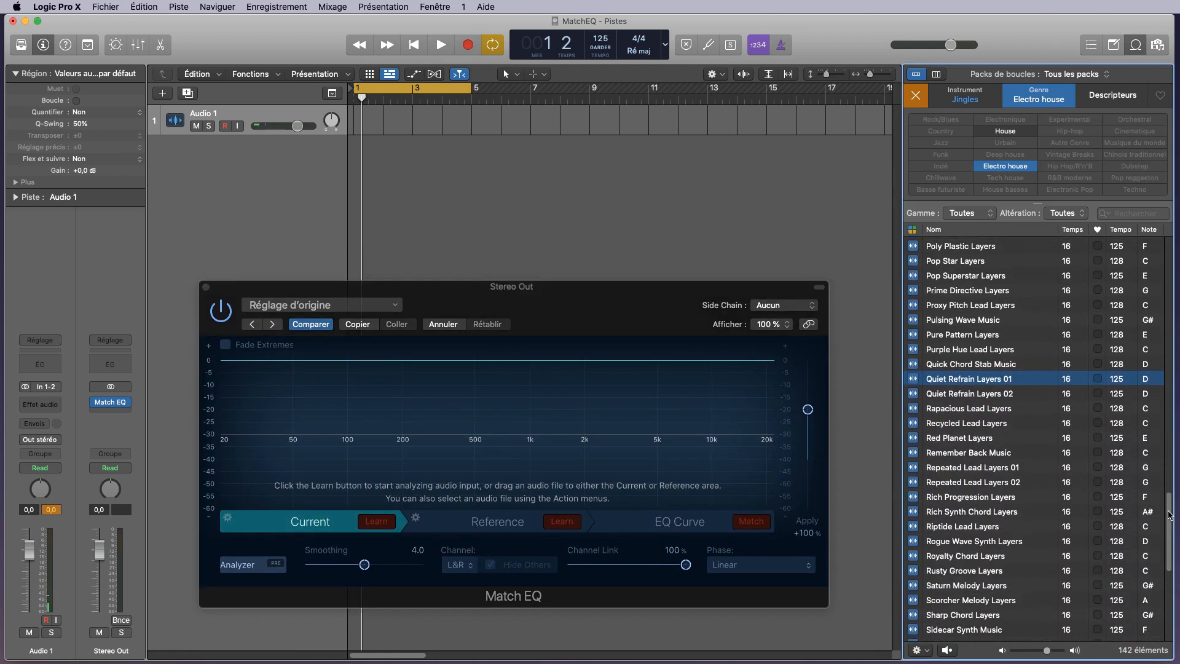
drag(1010, 382, 358, 129)
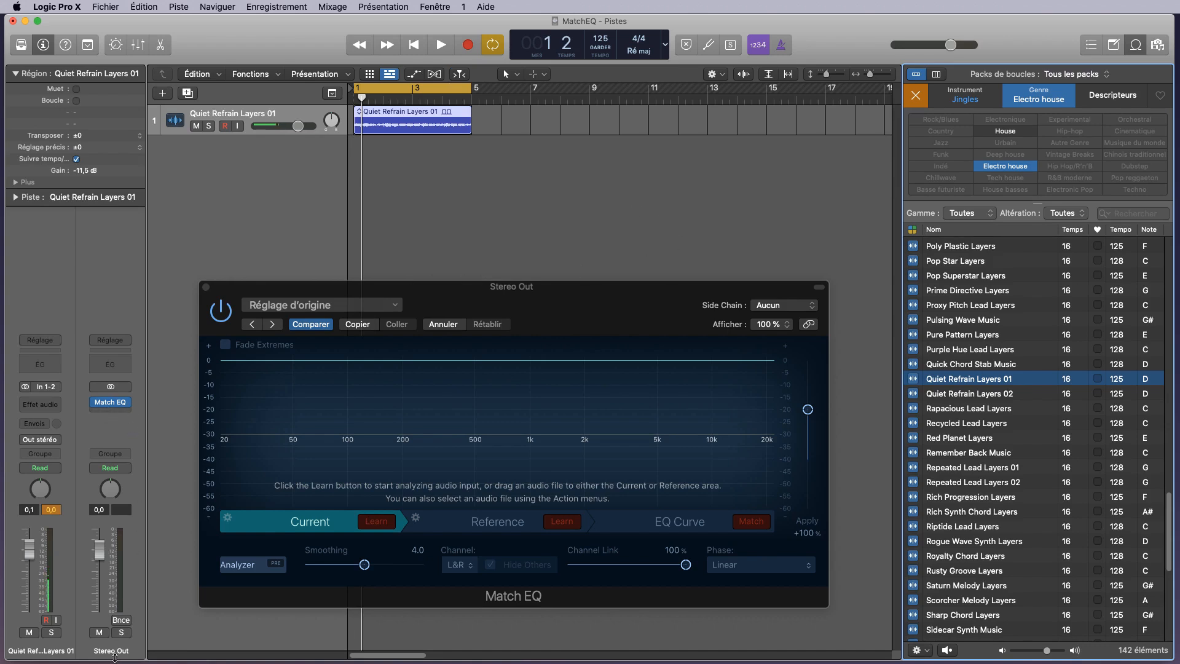
Look up where the stereo Match EQ is found among the EQ plug-ins available for the Stereo Out insert
mouse_move(116, 406)
click(117, 405)
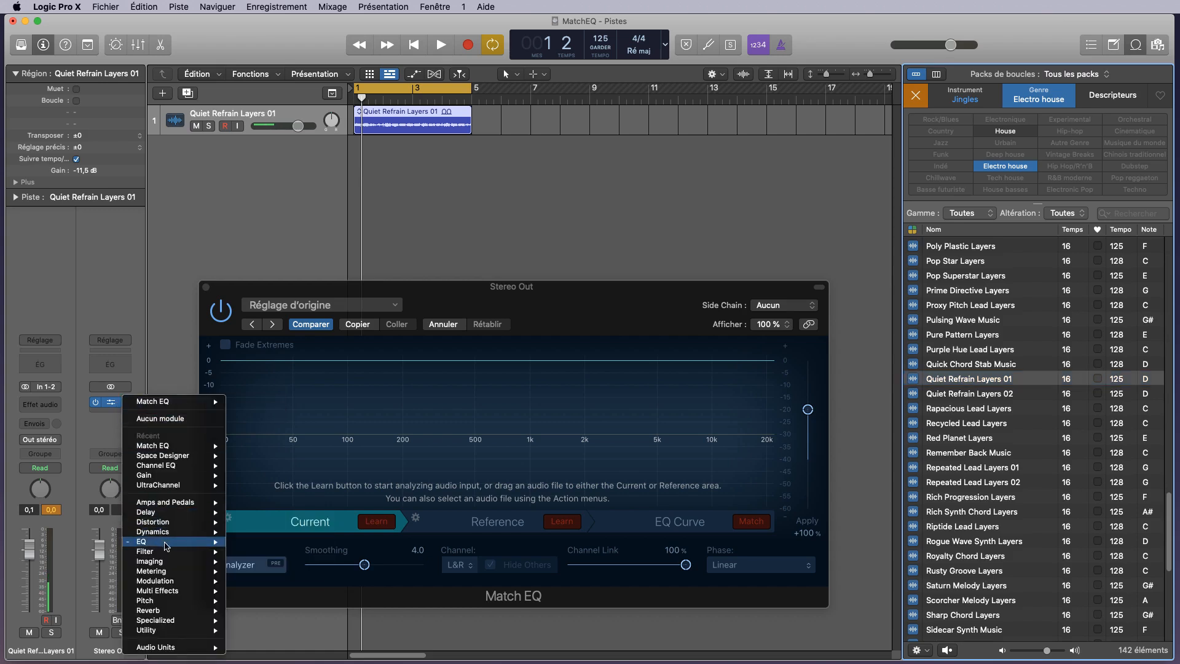
mouse_move(176, 550)
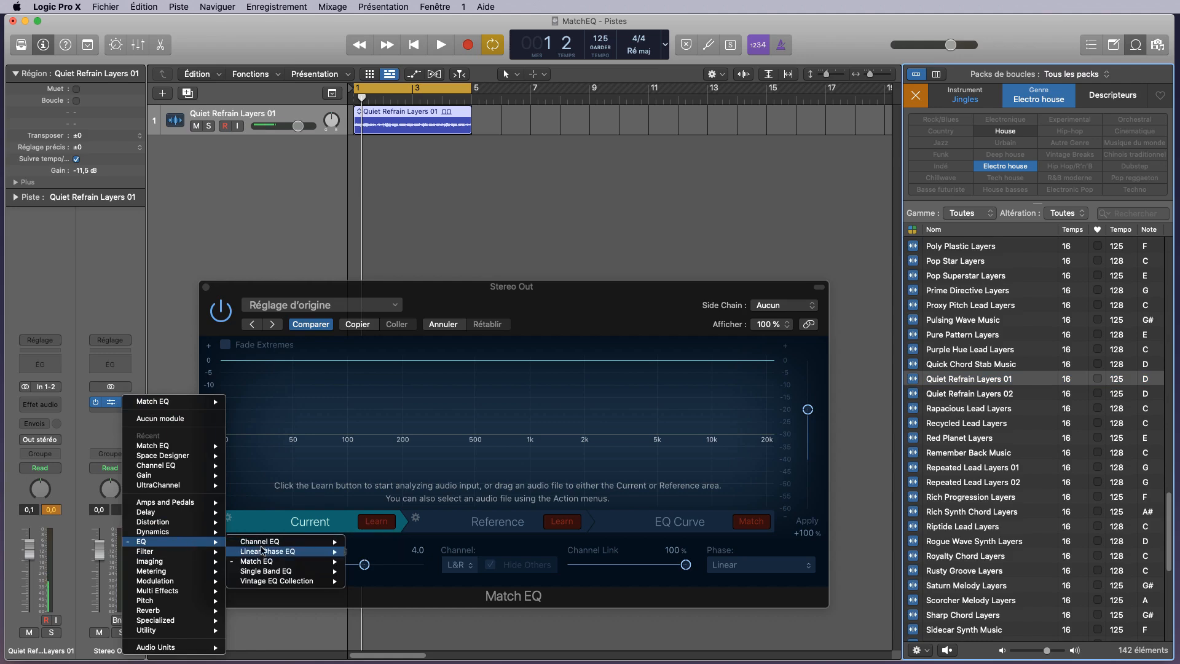
mouse_move(263, 562)
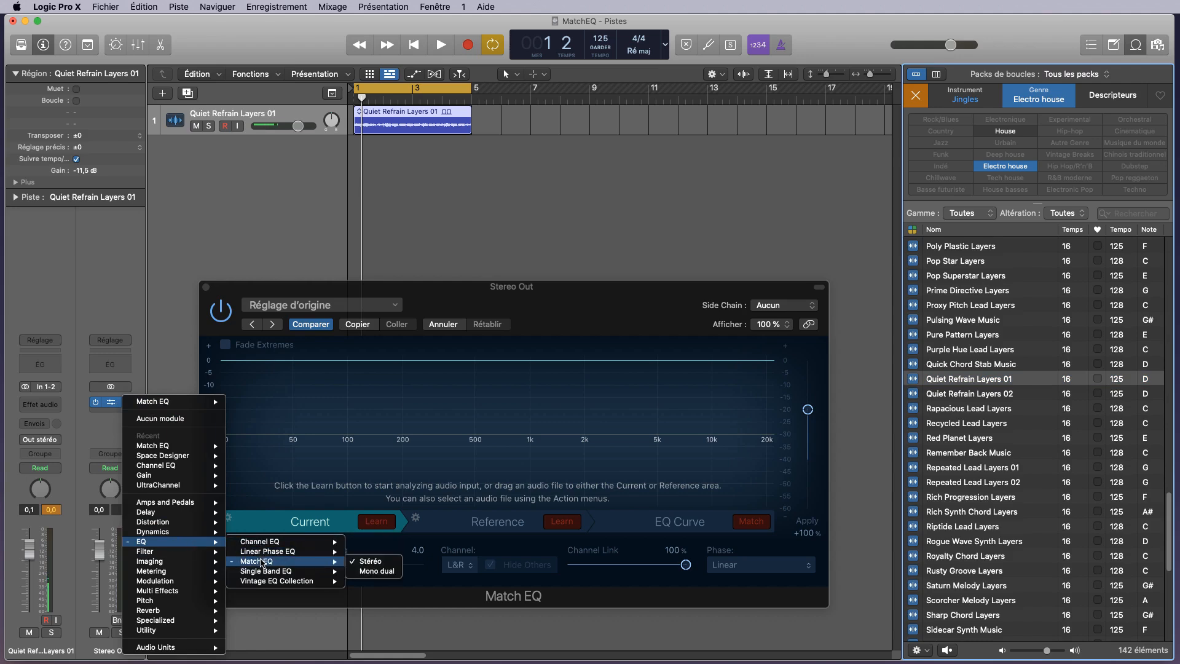
click(527, 197)
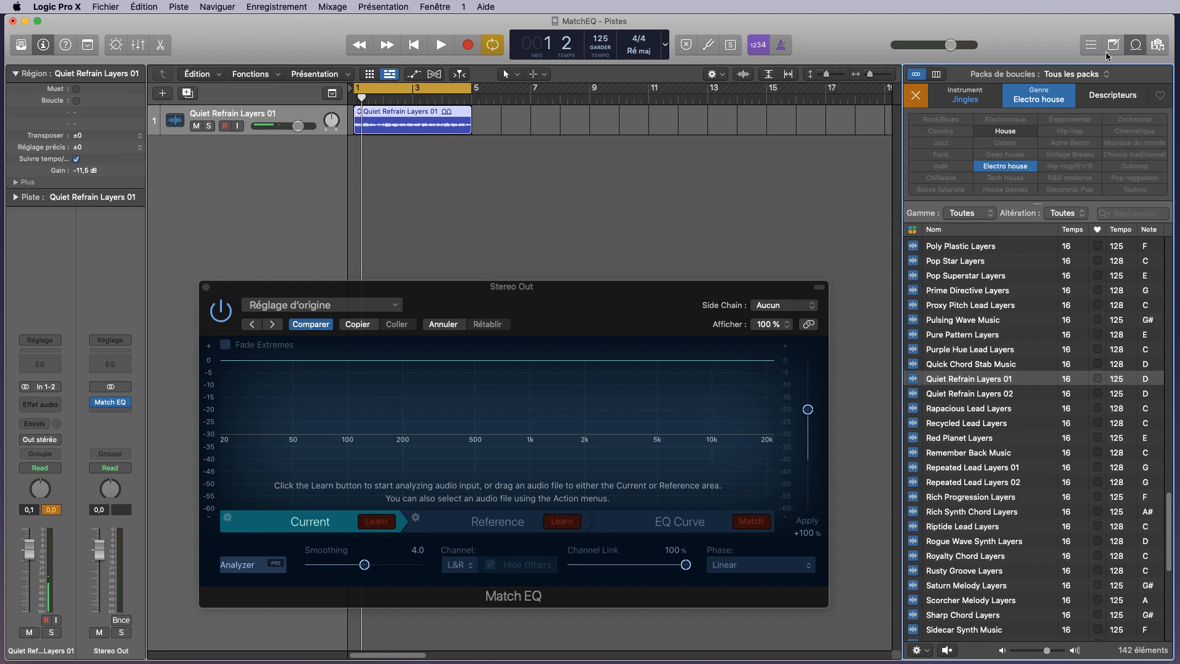
Close the loop browser and load the Quiet Refrain Layers 01 region into Match EQ as the Current spectrum
click(1137, 45)
drag(623, 300, 797, 199)
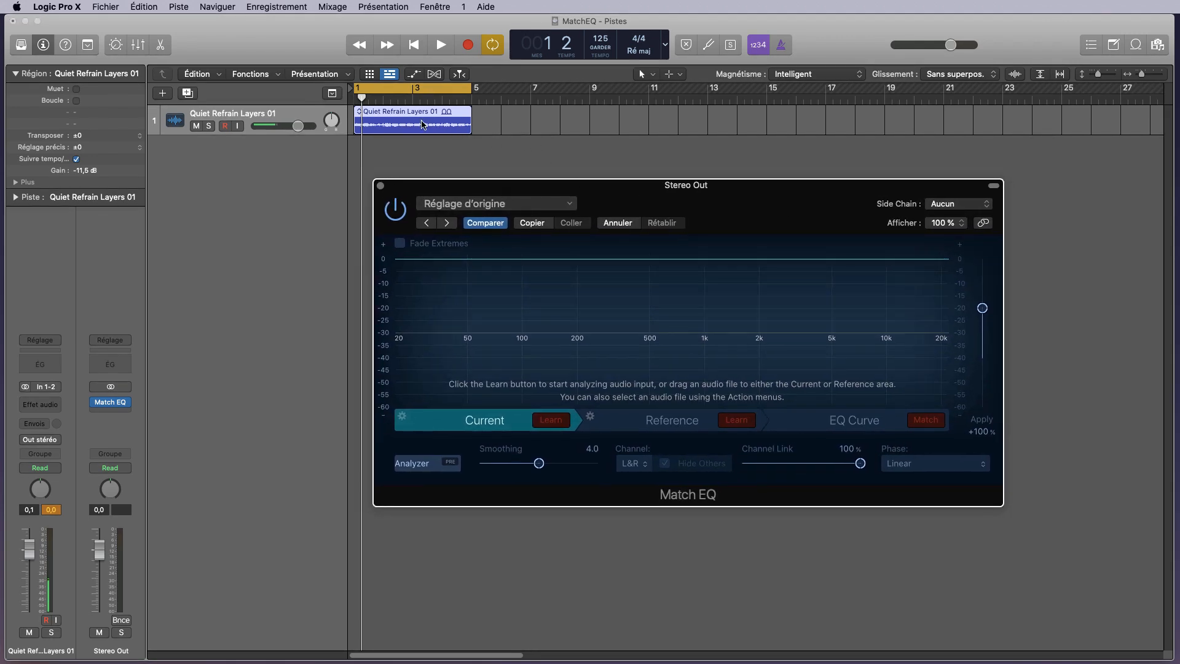
drag(423, 125, 474, 424)
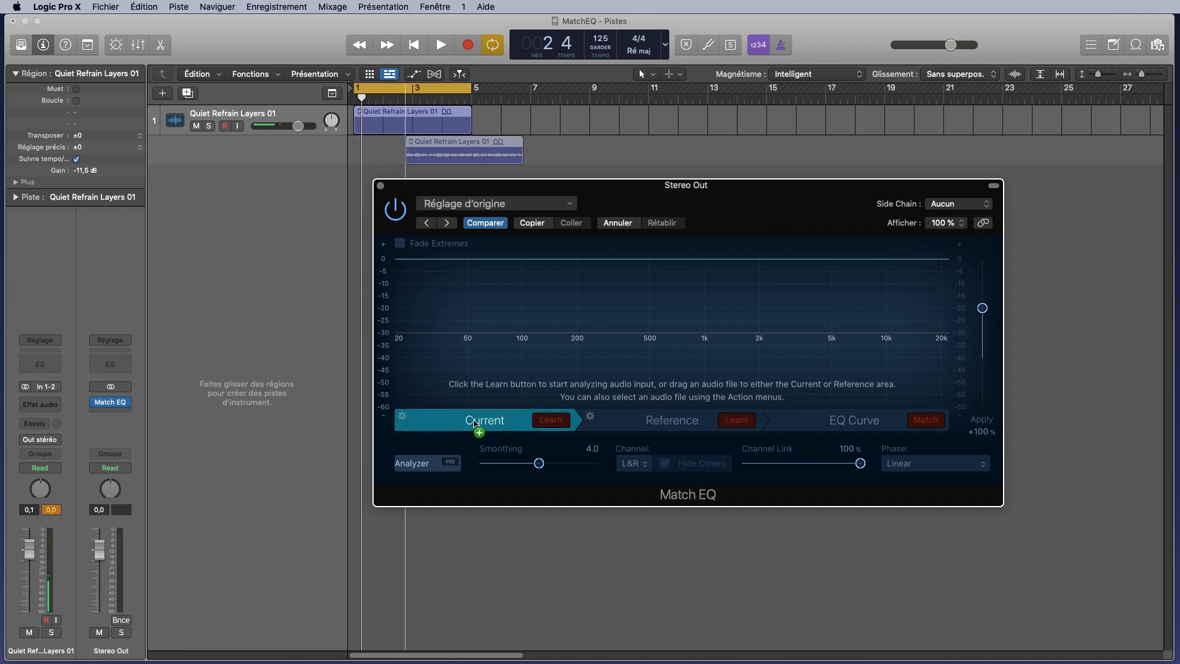
drag(475, 423, 476, 422)
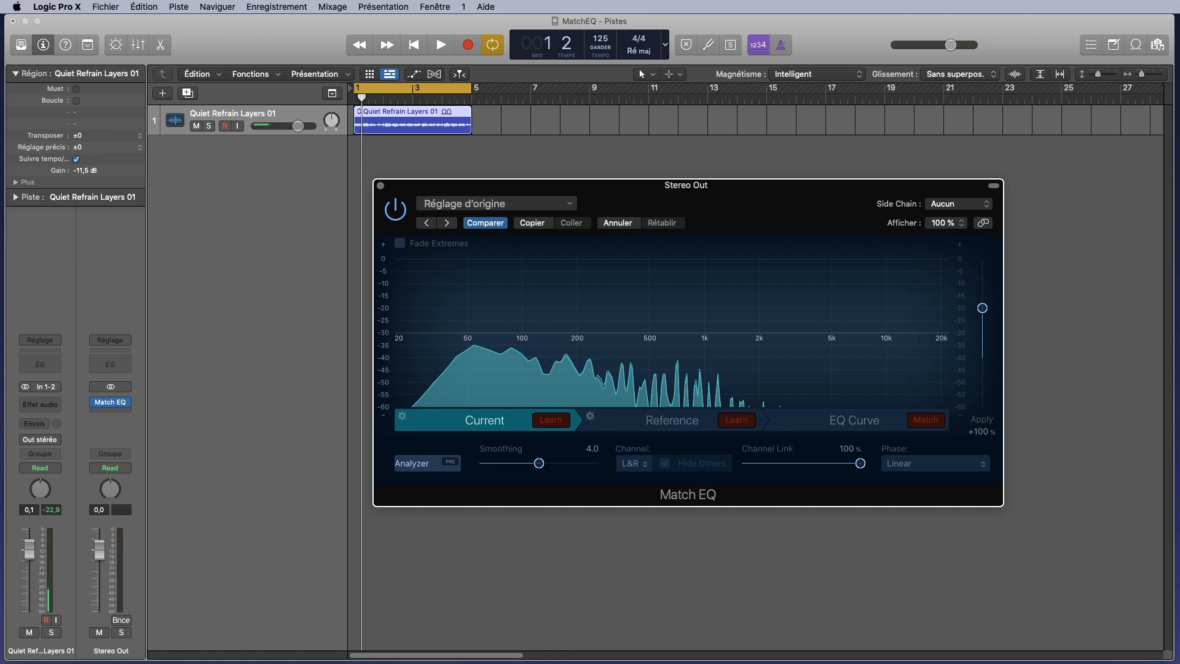
Load an audio file from outside the project into Match EQ as the Reference spectrum
key(super+Tab)
drag(1177, 245, 676, 416)
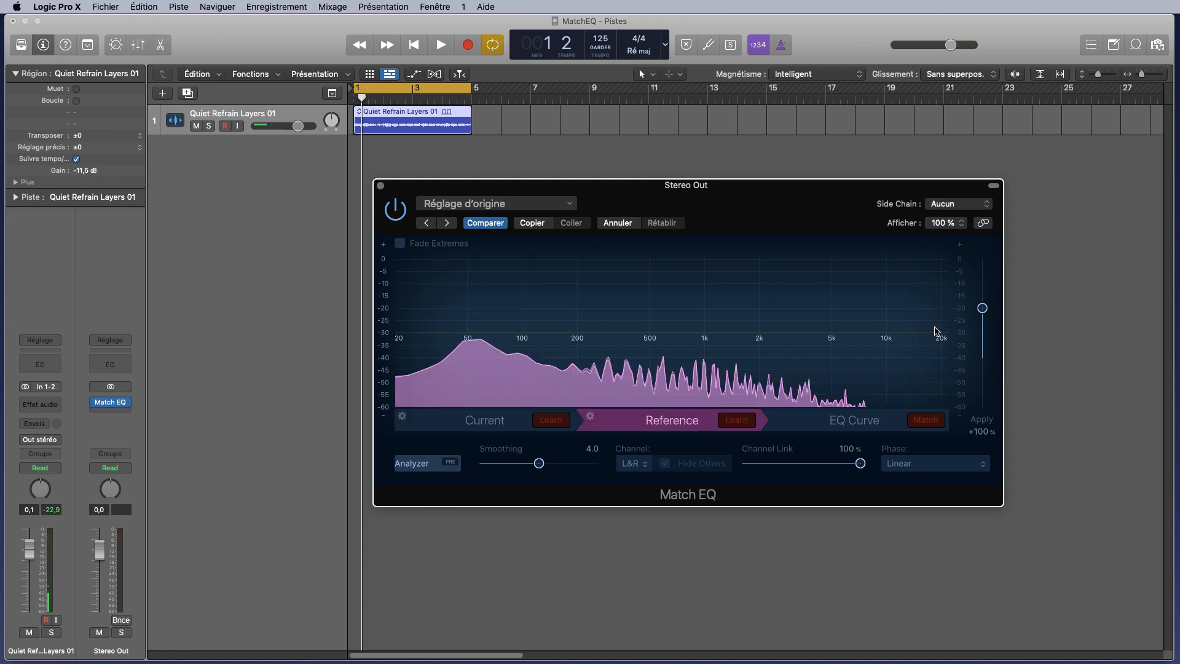
key(super+Tab)
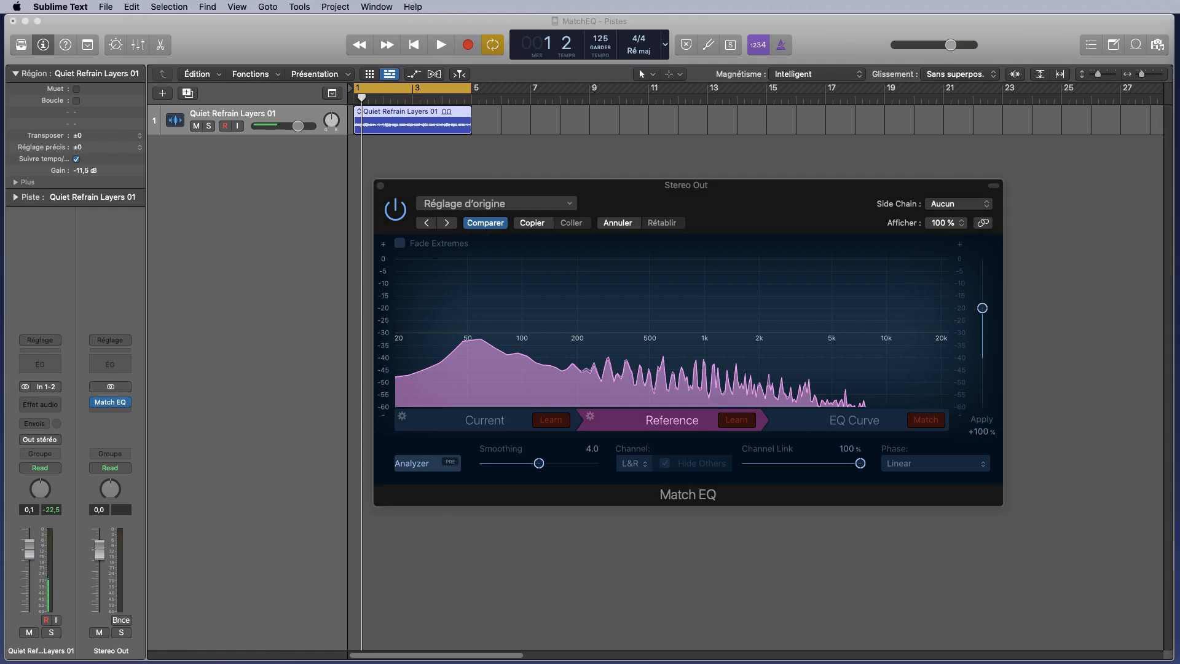
Review the Current and Reference spectra, and generate the matching EQ curve from them
click(494, 430)
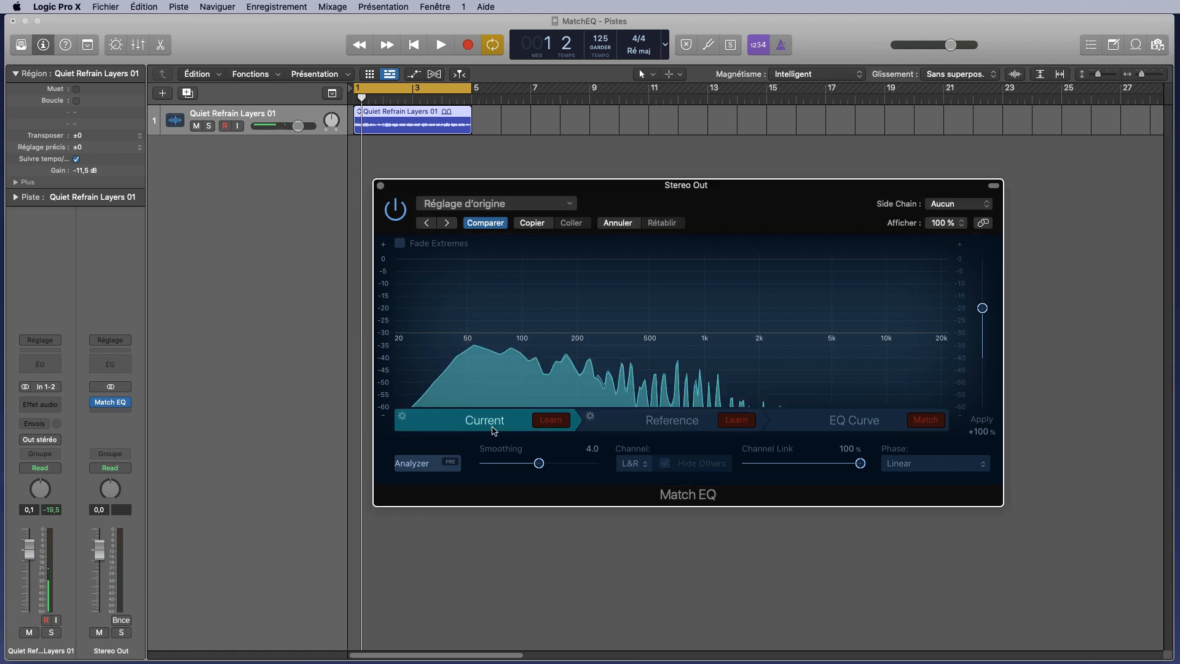
click(664, 430)
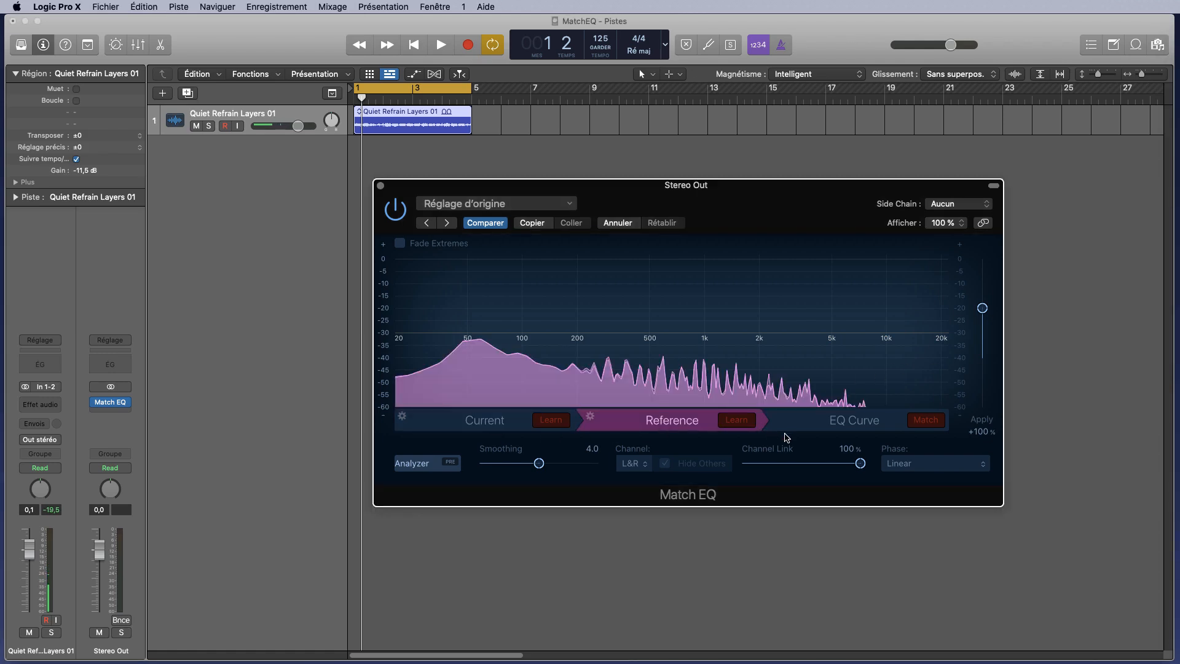
click(928, 421)
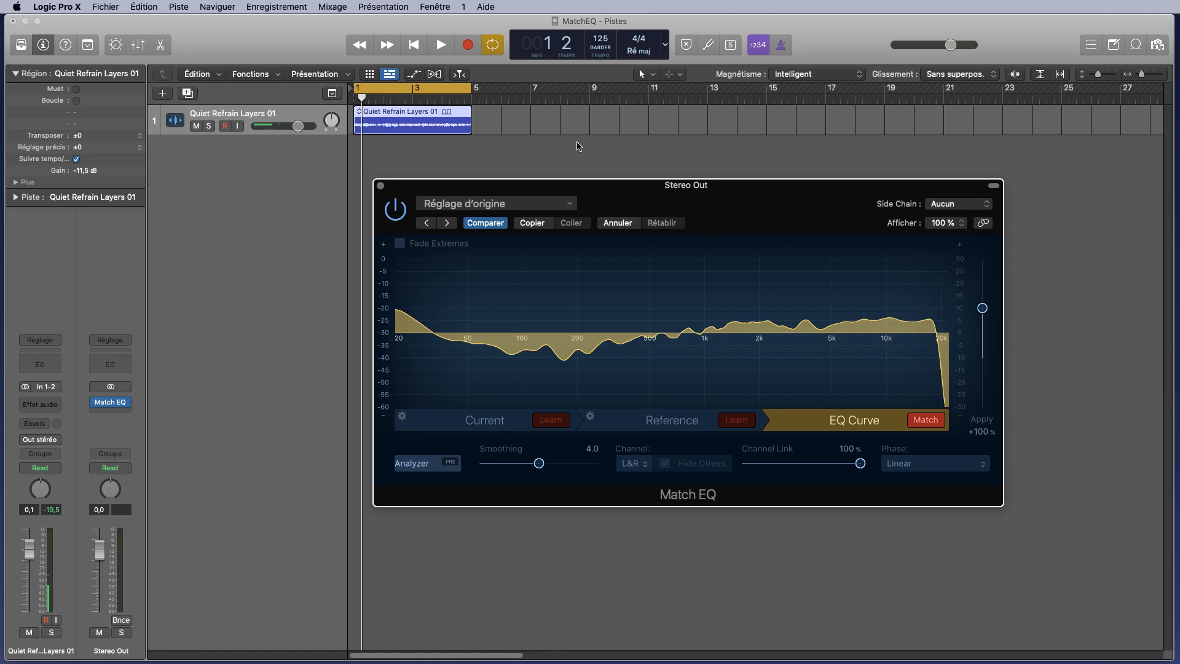
Play the loop and lower the Stereo Out volume to -2.0 dB
click(441, 46)
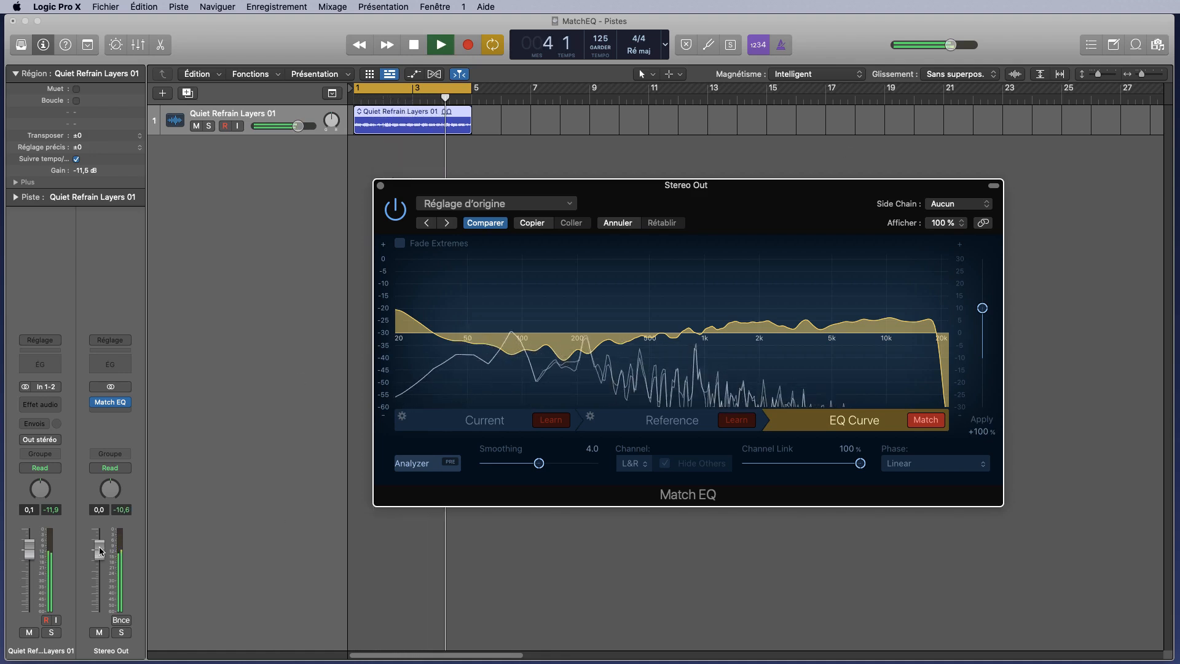
drag(101, 551, 104, 596)
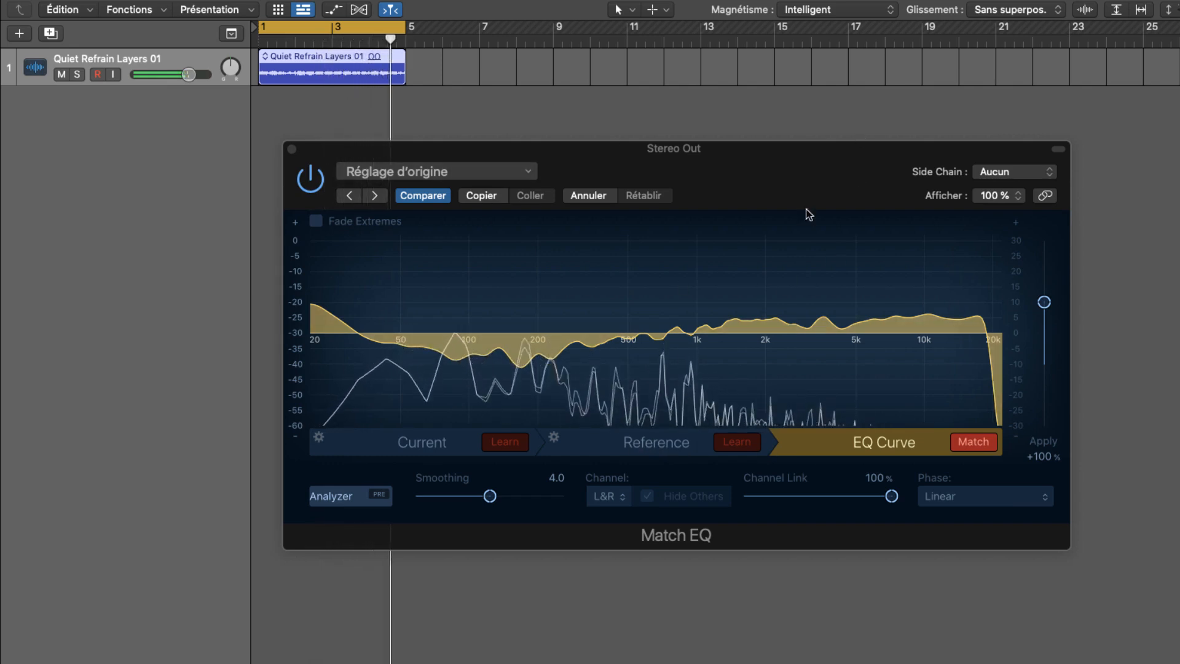
Compare the sound with and without the matched EQ curve during playback, ending on the matched version, and stop playback
click(423, 196)
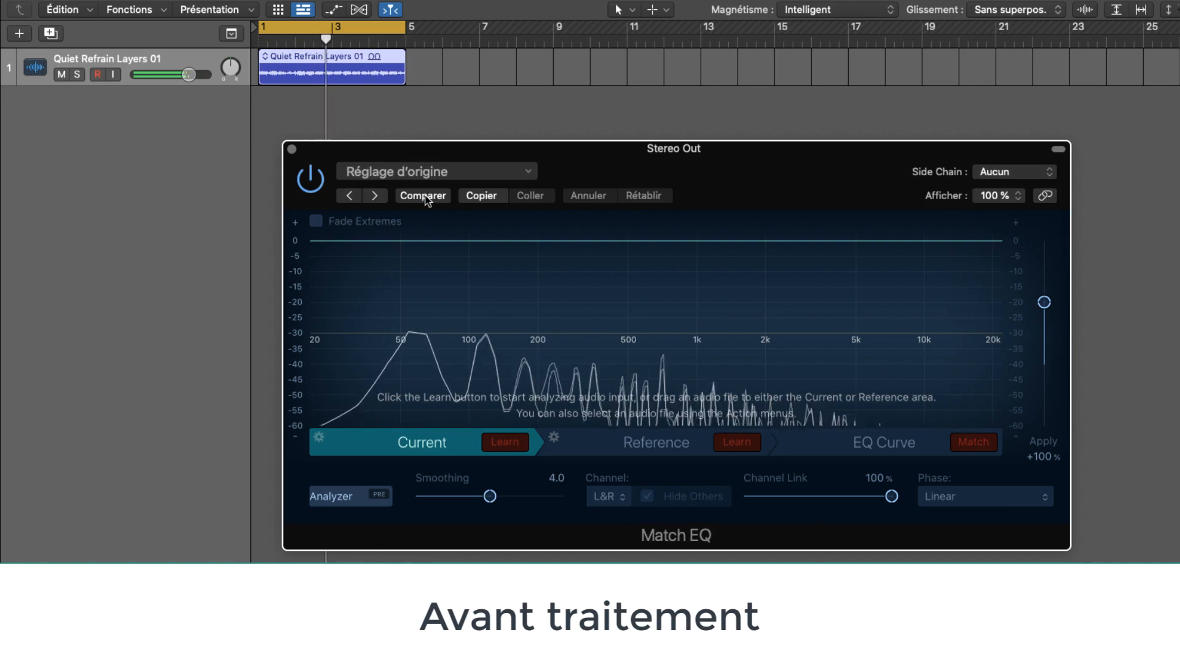
click(424, 196)
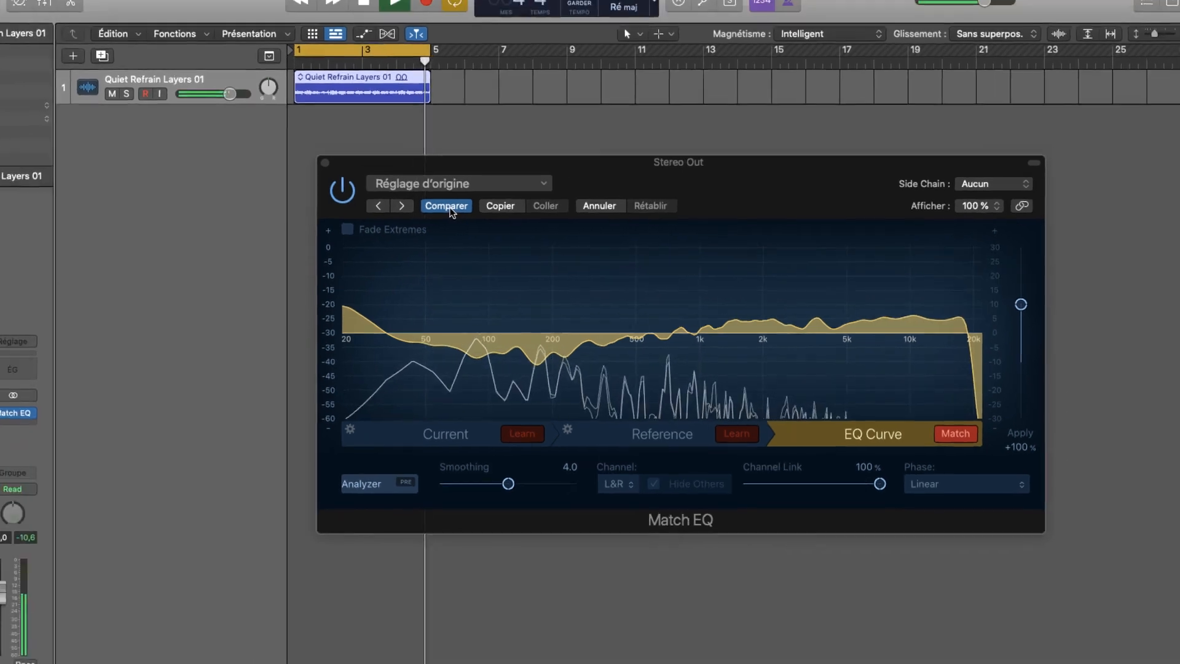
click(427, 197)
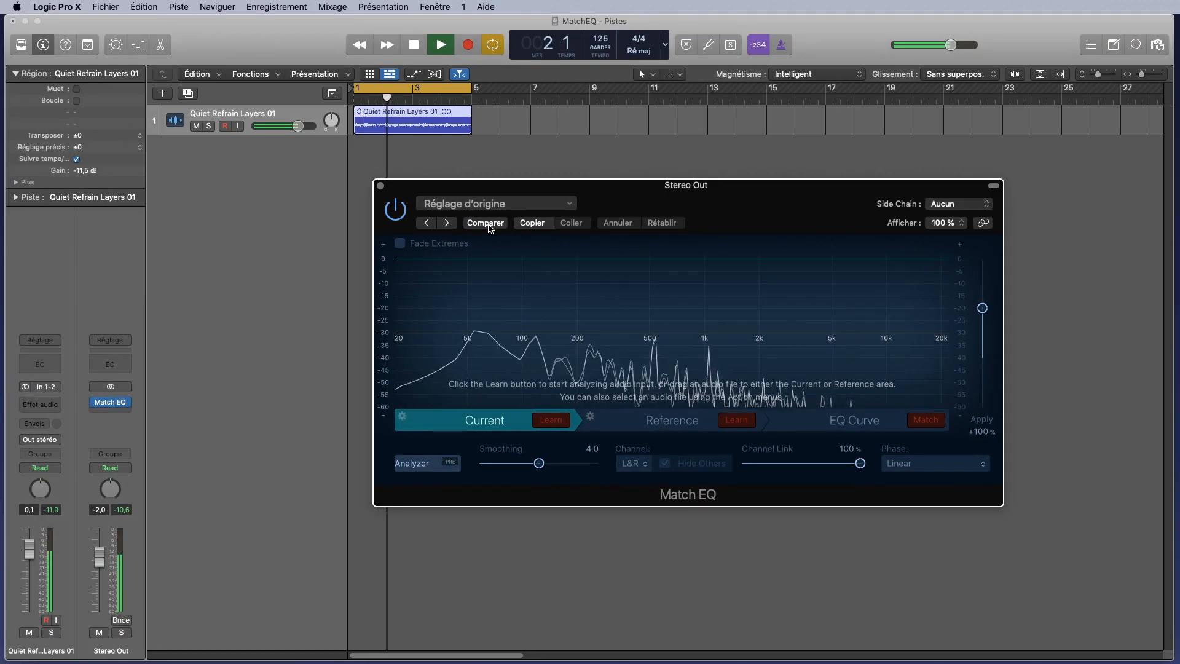
click(490, 227)
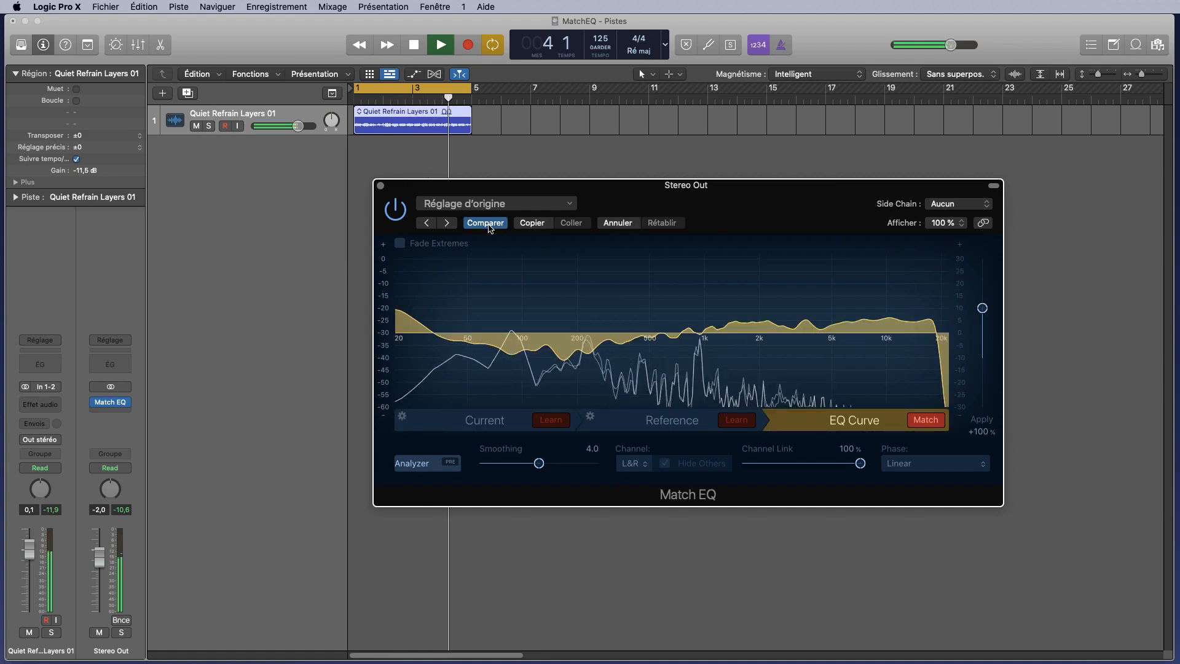
key(space)
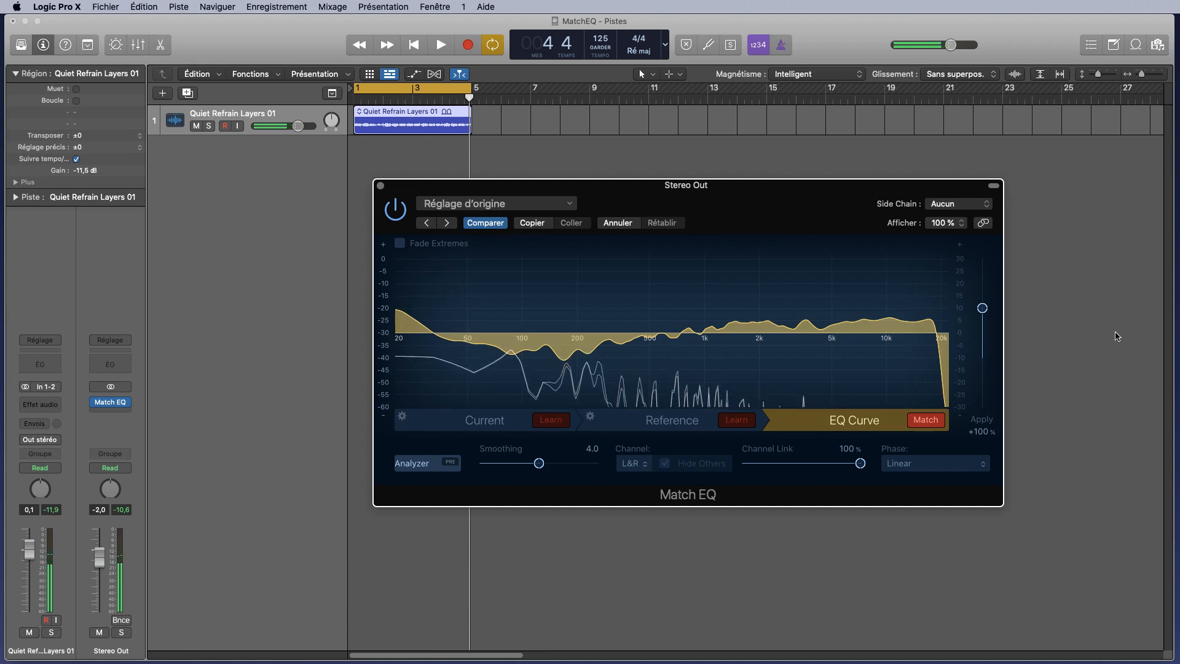